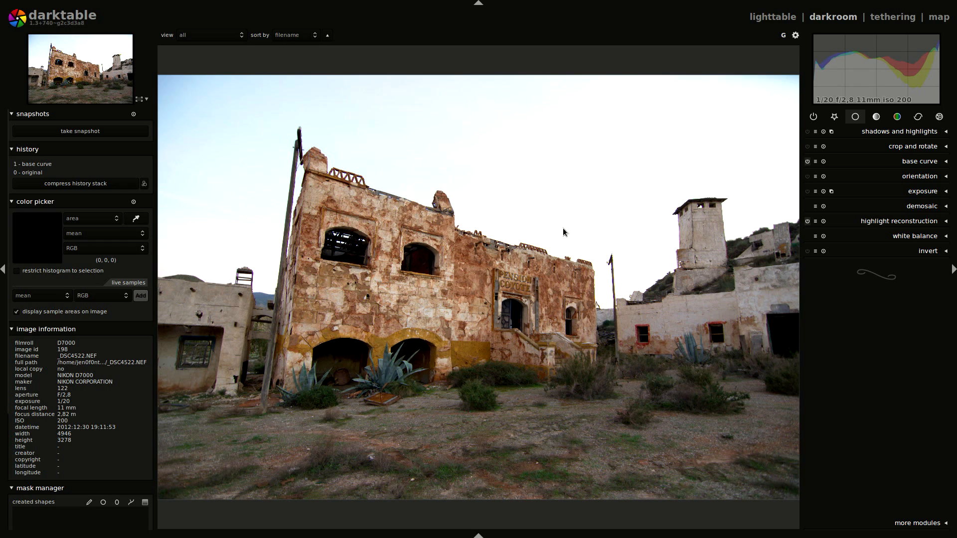
- Apply a graduated density filter with its line across the upper sky, setting hue to 0.56 and saturation to 0.97
{"action": "left_click", "coordinate": [931, 120]}
{"action": "left_click", "coordinate": [911, 311]}
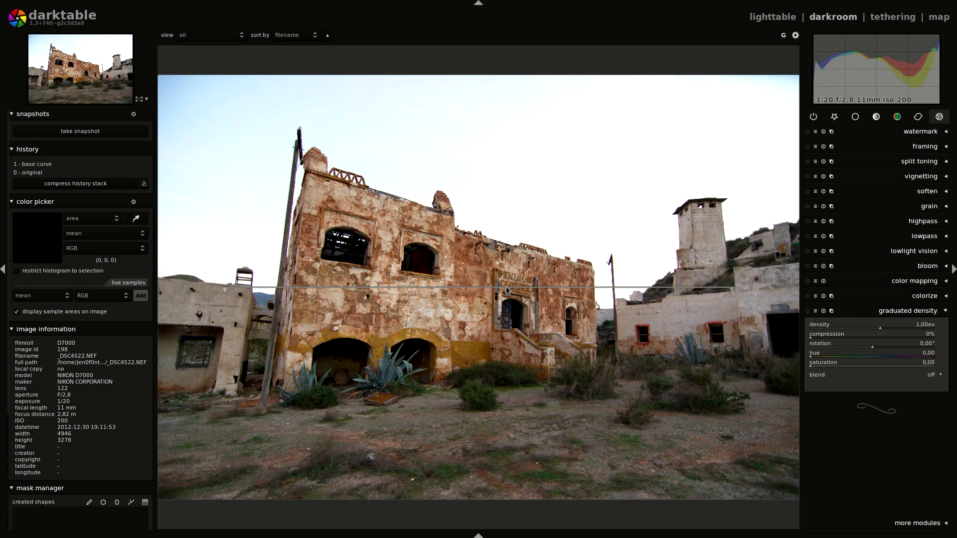
{"action": "left_click_drag", "start_coordinate": [495, 288], "coordinate": [490, 113]}
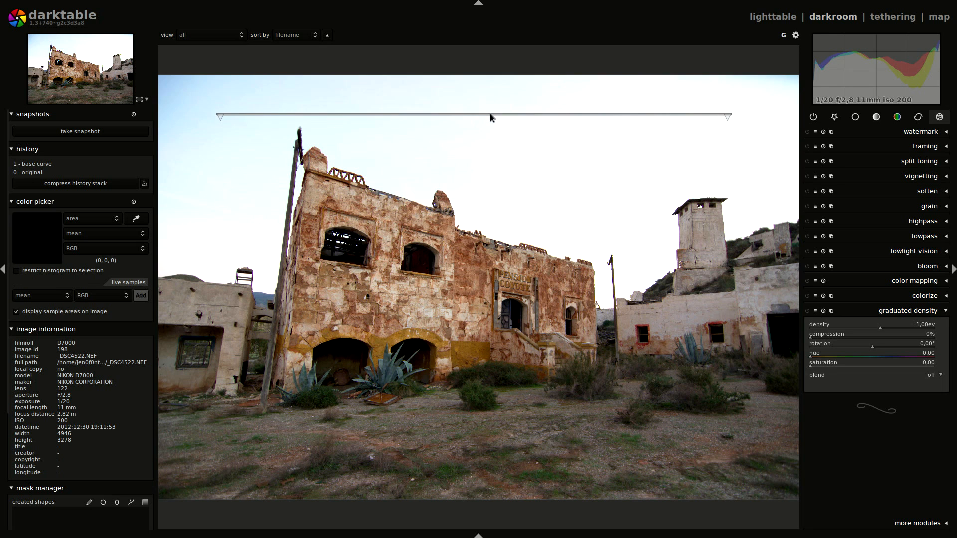
{"action": "left_click_drag", "start_coordinate": [811, 356], "coordinate": [855, 358]}
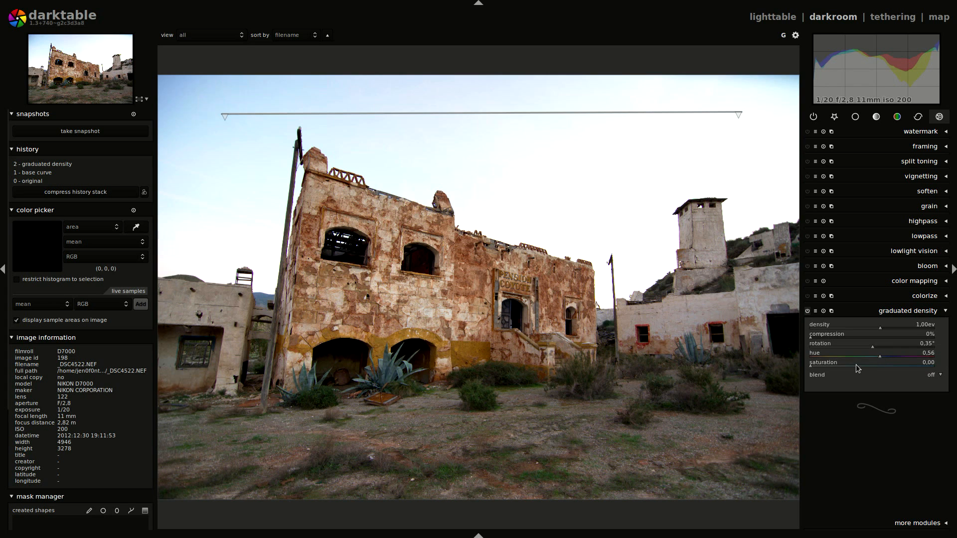
{"action": "left_click_drag", "start_coordinate": [811, 365], "coordinate": [931, 365]}
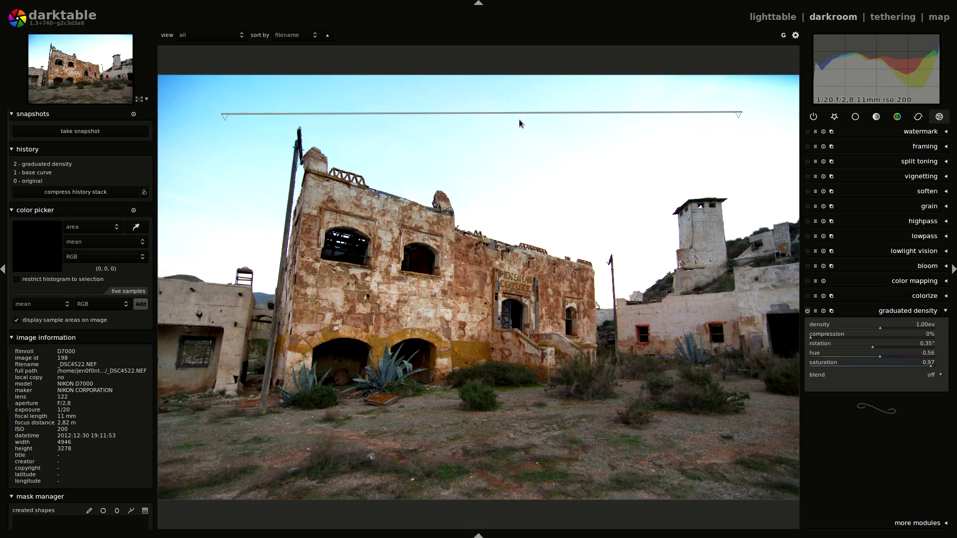
- Shift and tilt the graduated density line above the building to a rotation of about -0.37°, and inspect the roof edges
{"action": "left_click_drag", "start_coordinate": [519, 120], "coordinate": [510, 121]}
{"action": "left_click_drag", "start_coordinate": [738, 121], "coordinate": [738, 125]}
{"action": "left_click_drag", "start_coordinate": [495, 120], "coordinate": [495, 114]}
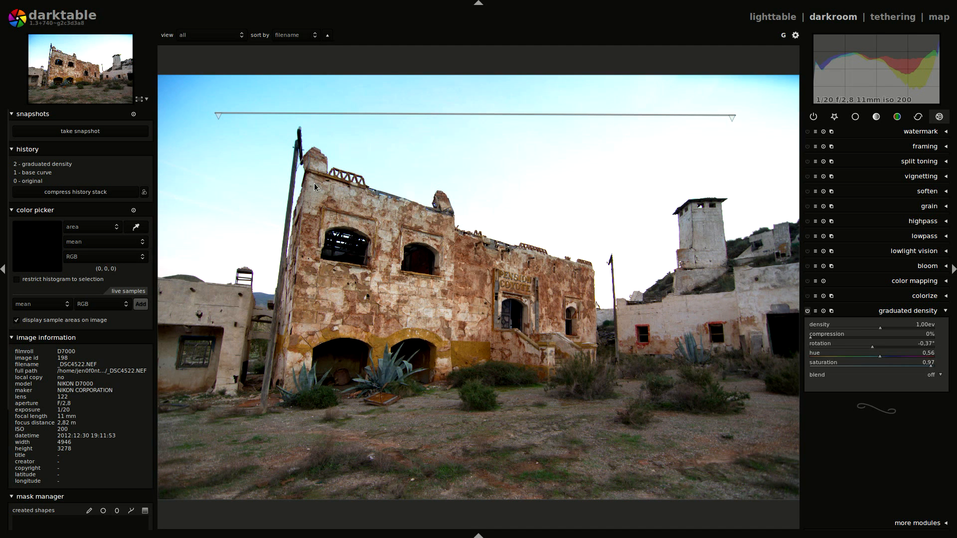
{"action": "scroll", "coordinate": [316, 197], "scroll_direction": "up", "scroll_amount": 3}
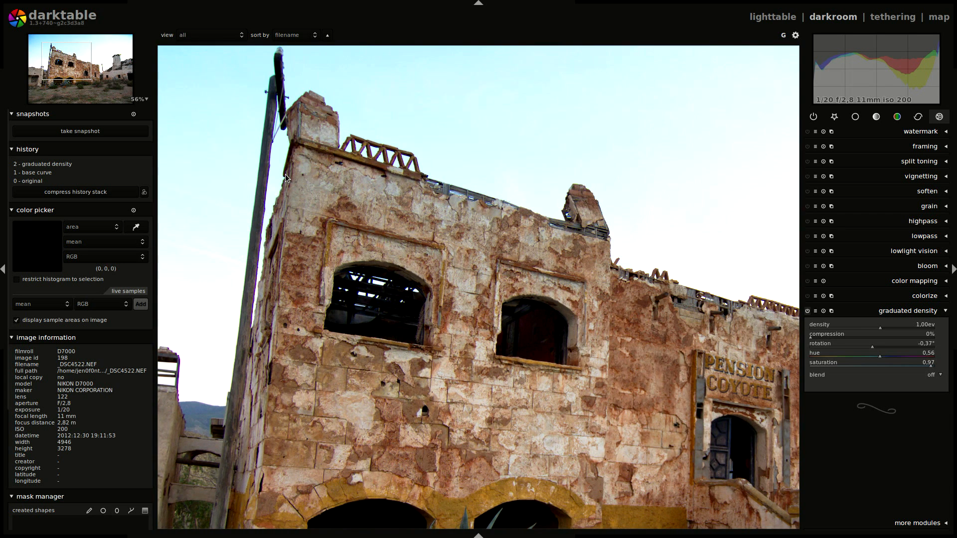
{"action": "scroll", "coordinate": [285, 178], "scroll_direction": "down", "scroll_amount": 3}
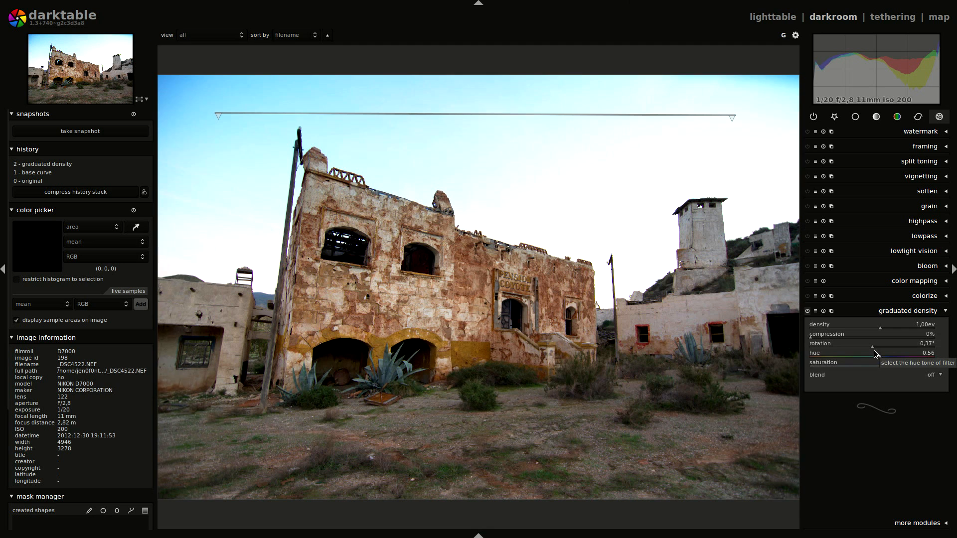
- Raise the gradient line slightly in the sky and set compression to 44%, density to 2.02 EV and hue to 0.58
{"action": "mouse_move", "coordinate": [293, 116]}
{"action": "left_mouse_down"}
{"action": "mouse_move", "coordinate": [295, 97]}
{"action": "mouse_move", "coordinate": [297, 106]}
{"action": "left_mouse_up"}
{"action": "mouse_move", "coordinate": [812, 340]}
{"action": "left_mouse_down"}
{"action": "mouse_move", "coordinate": [879, 341]}
{"action": "mouse_move", "coordinate": [833, 342]}
{"action": "left_mouse_up"}
{"action": "left_click", "coordinate": [865, 343]}
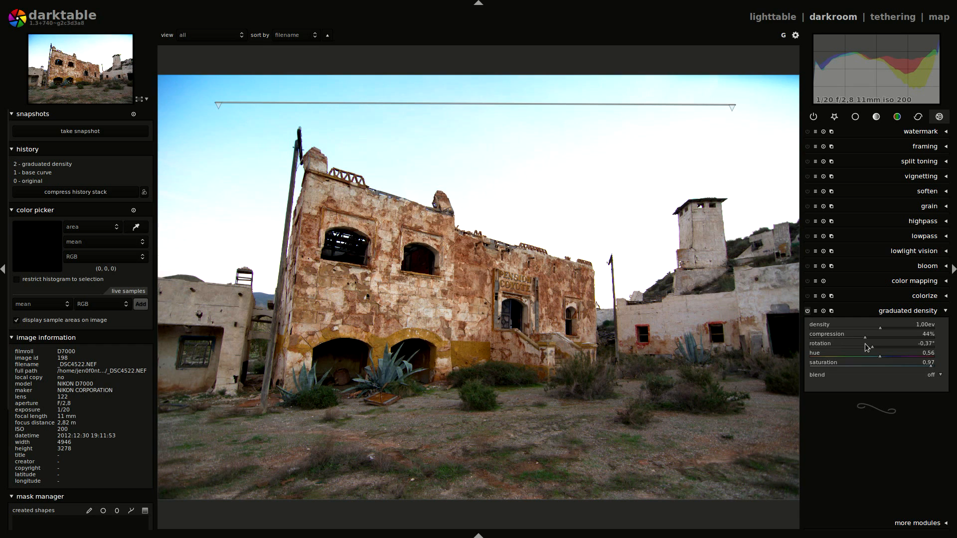
{"action": "mouse_move", "coordinate": [658, 103]}
{"action": "left_mouse_down"}
{"action": "mouse_move", "coordinate": [653, 122]}
{"action": "mouse_move", "coordinate": [653, 110]}
{"action": "left_mouse_up"}
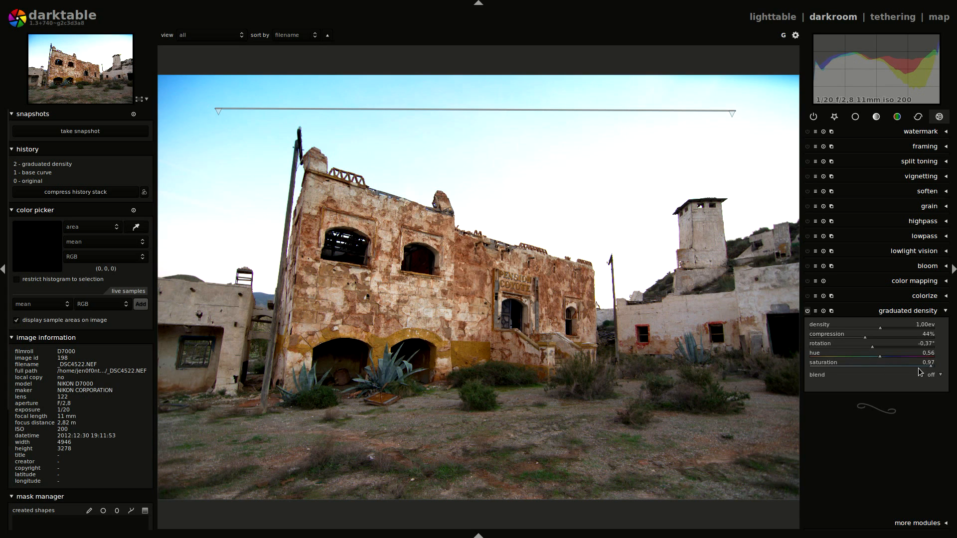
{"action": "mouse_move", "coordinate": [878, 328]}
{"action": "left_mouse_down"}
{"action": "mouse_move", "coordinate": [896, 327]}
{"action": "mouse_move", "coordinate": [887, 329]}
{"action": "left_mouse_up"}
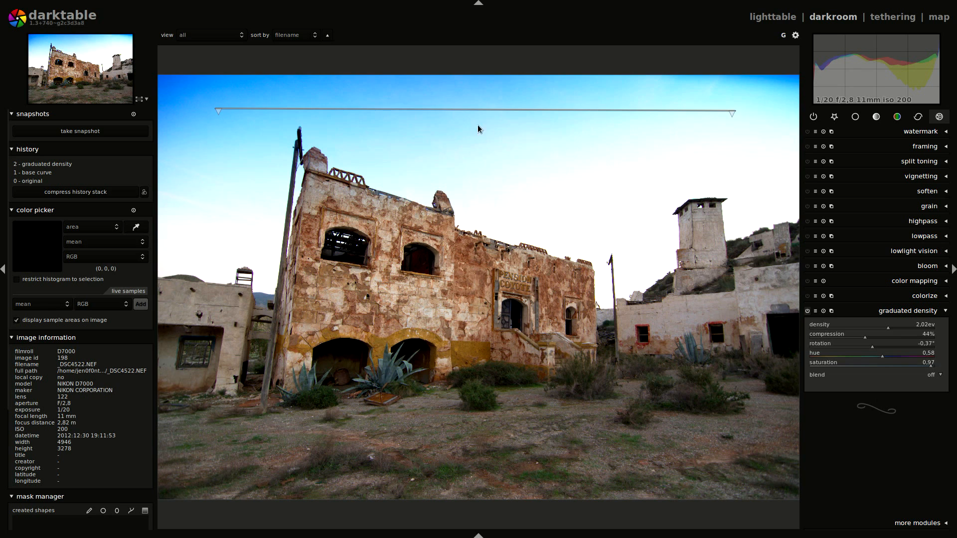
- Add a second graduated density instance across the upper sky with density 1.12 EV and compression 51%
{"action": "left_click", "coordinate": [833, 312]}
{"action": "left_click", "coordinate": [841, 320]}
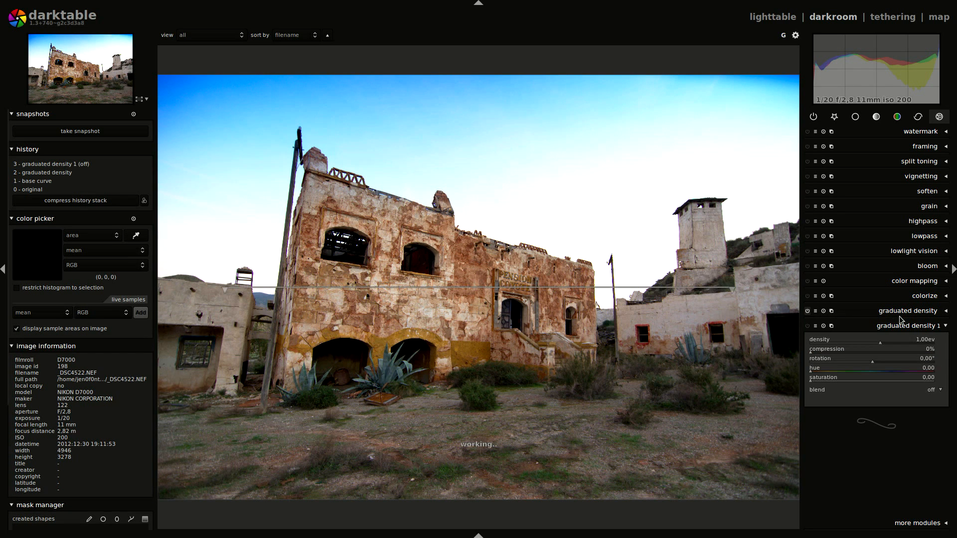
{"action": "left_click_drag", "start_coordinate": [478, 285], "coordinate": [475, 112]}
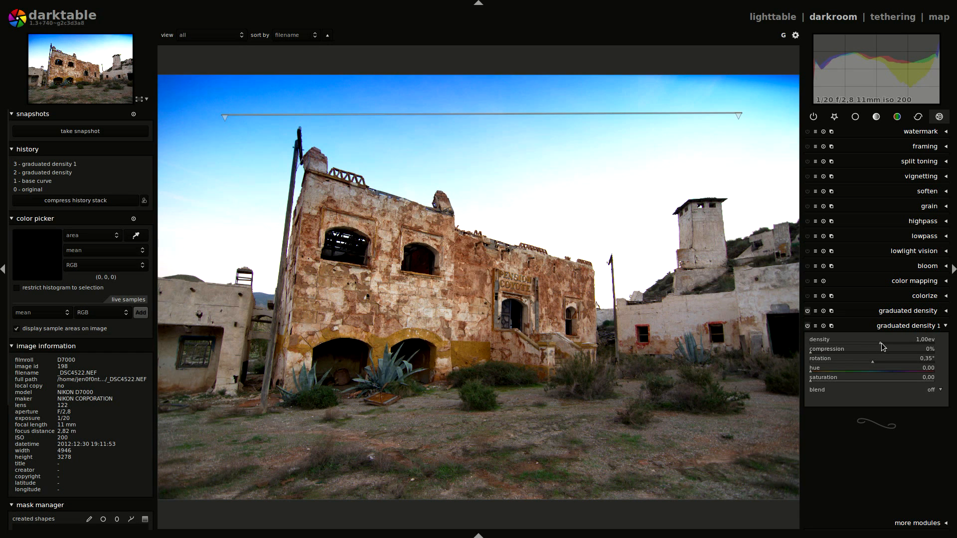
{"action": "mouse_move", "coordinate": [881, 342]}
{"action": "left_mouse_down"}
{"action": "mouse_move", "coordinate": [890, 343]}
{"action": "mouse_move", "coordinate": [882, 342]}
{"action": "left_mouse_up"}
{"action": "scroll", "coordinate": [881, 342], "scroll_direction": "down", "scroll_amount": 2}
{"action": "left_click_drag", "start_coordinate": [811, 352], "coordinate": [875, 352]}
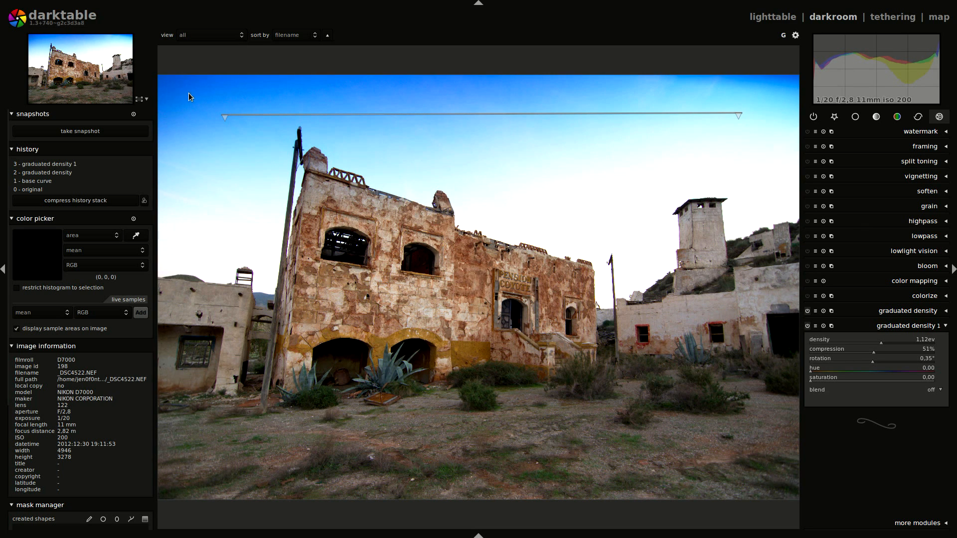
- Raise the second gradient line higher into the sky and tilt it to a rotation of about -1.10°
{"action": "left_click_drag", "start_coordinate": [229, 116], "coordinate": [232, 94]}
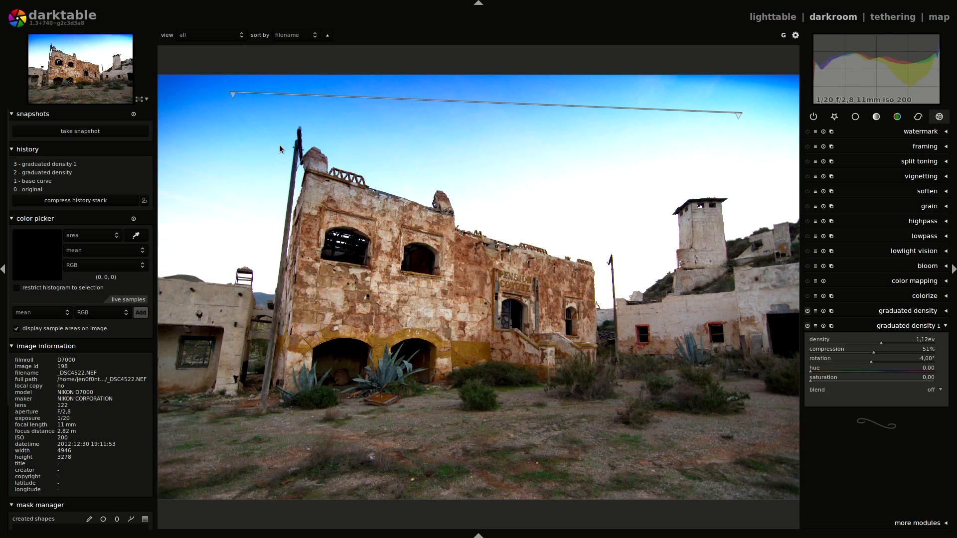
{"action": "left_click_drag", "start_coordinate": [740, 118], "coordinate": [742, 109]}
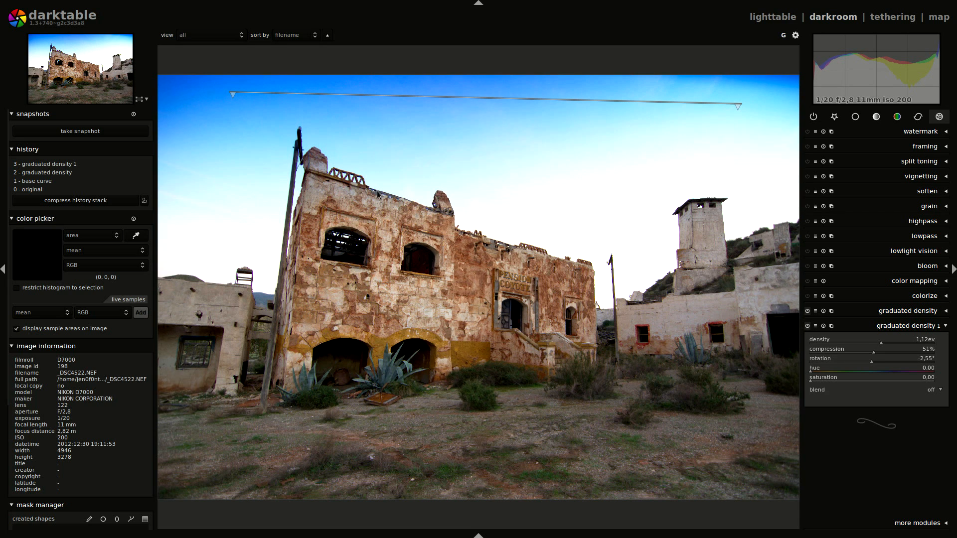
{"action": "left_click_drag", "start_coordinate": [232, 94], "coordinate": [235, 103]}
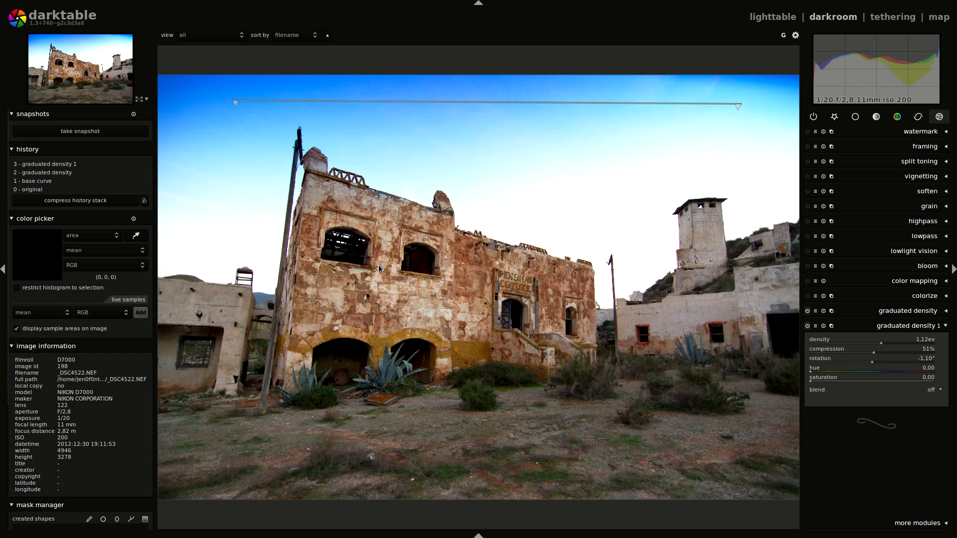
- Compare the image at the base curve history state with the state including both graduated density filters
{"action": "left_click", "coordinate": [909, 326]}
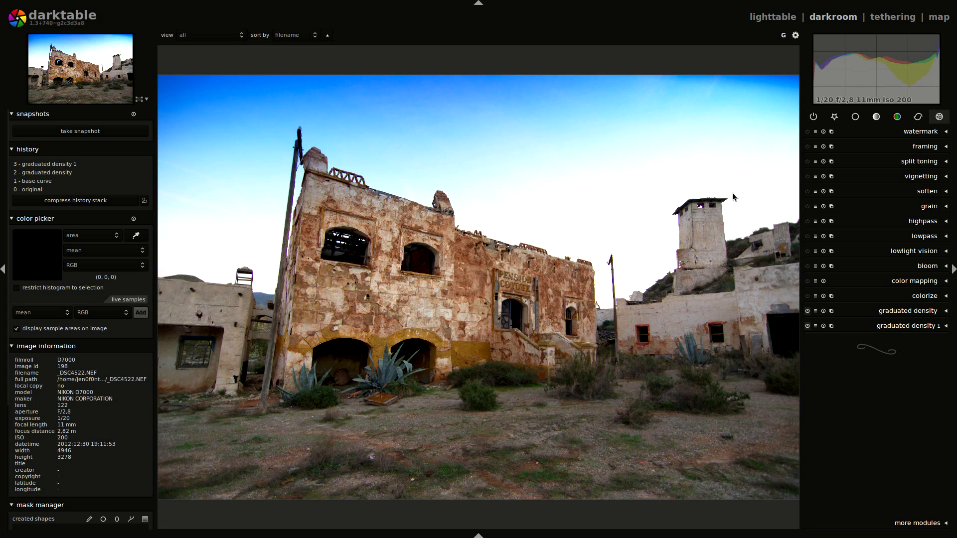
{"action": "left_click", "coordinate": [57, 182]}
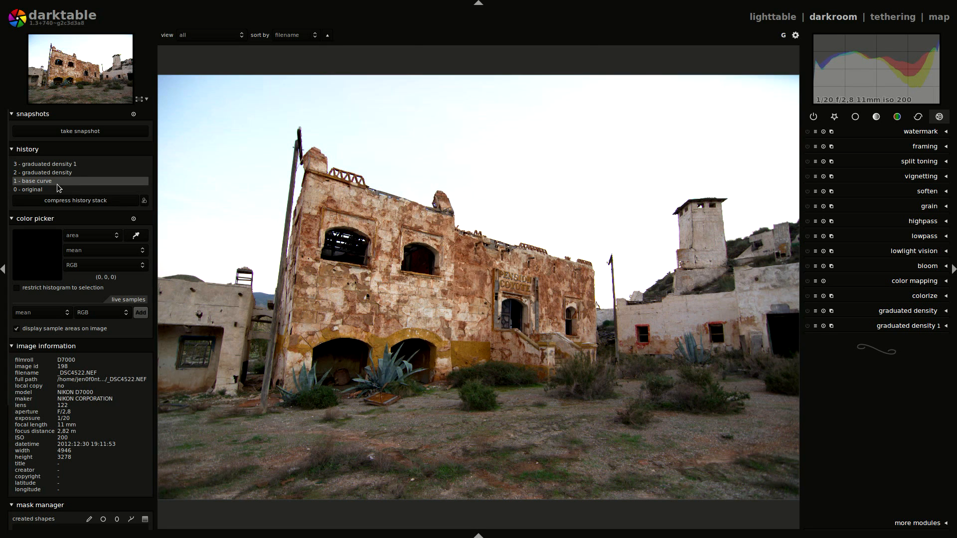
{"action": "left_click", "coordinate": [56, 166]}
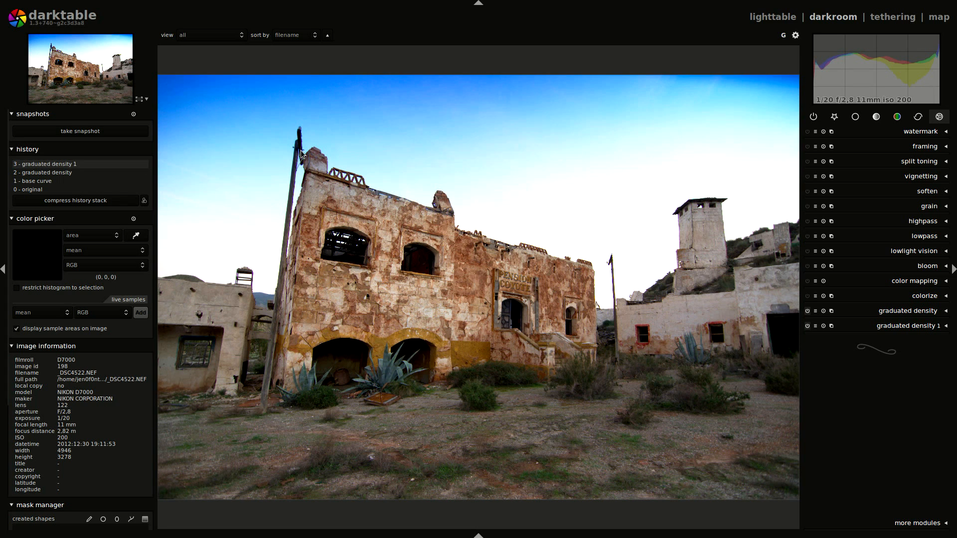
- Blend the second graduated density instance uniformly in normal mode at 18% opacity
{"action": "left_click", "coordinate": [911, 327]}
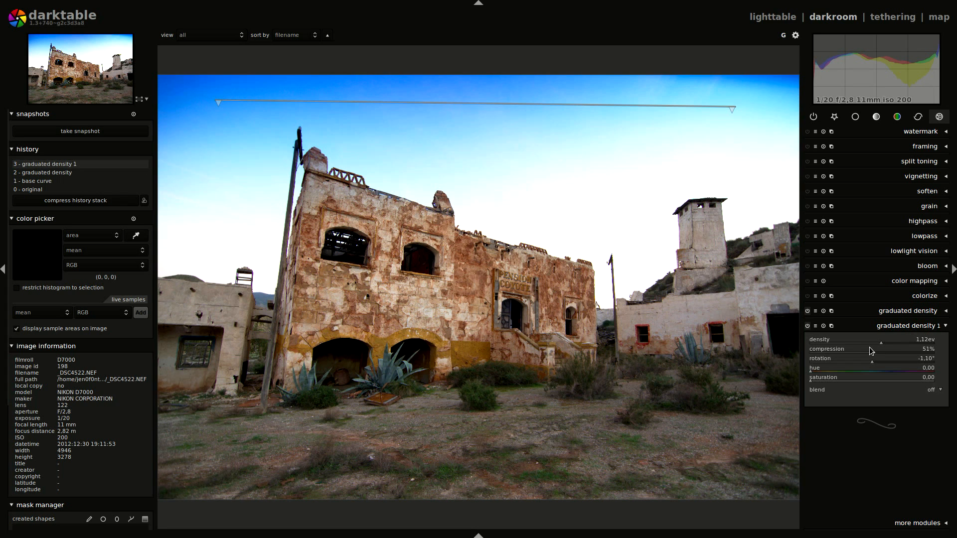
{"action": "left_click", "coordinate": [935, 394]}
{"action": "left_click", "coordinate": [931, 403]}
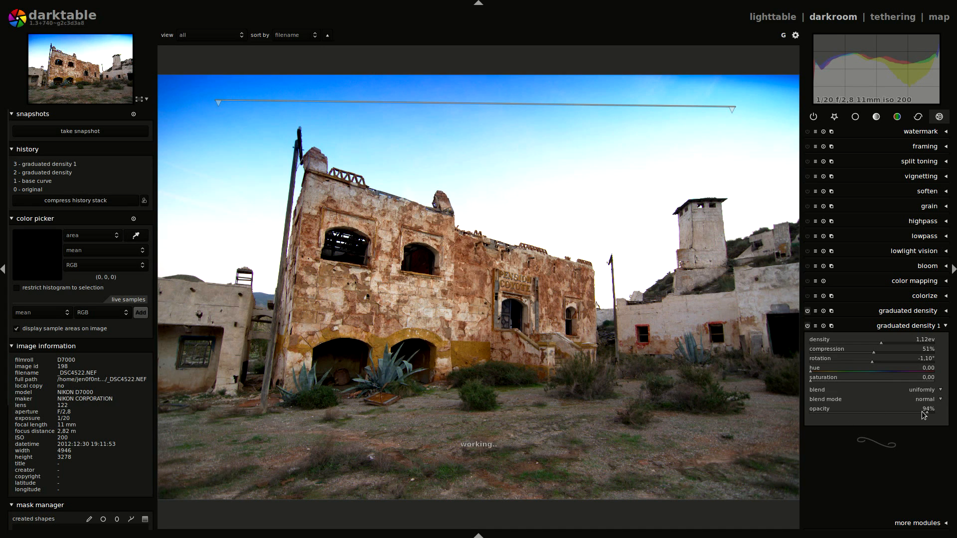
{"action": "left_click", "coordinate": [873, 412]}
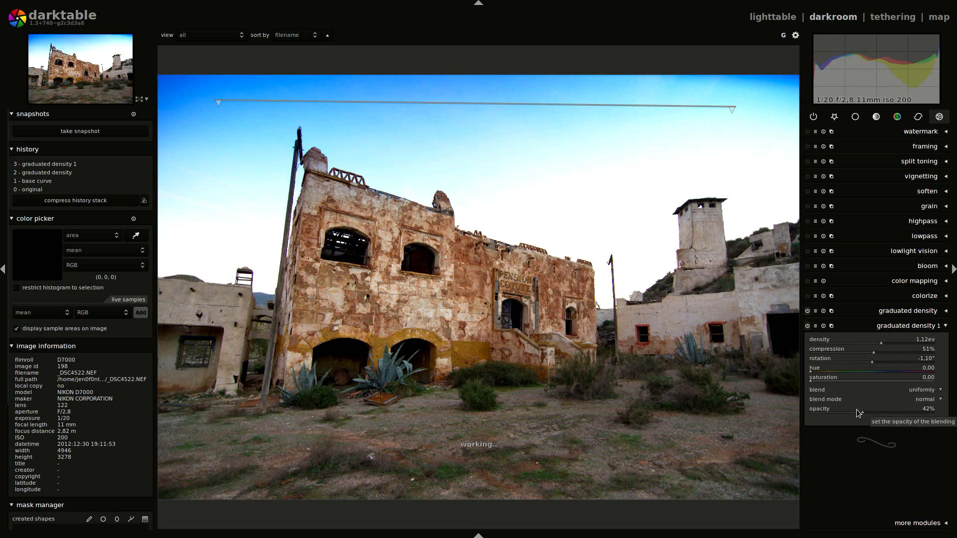
{"action": "left_click", "coordinate": [841, 411]}
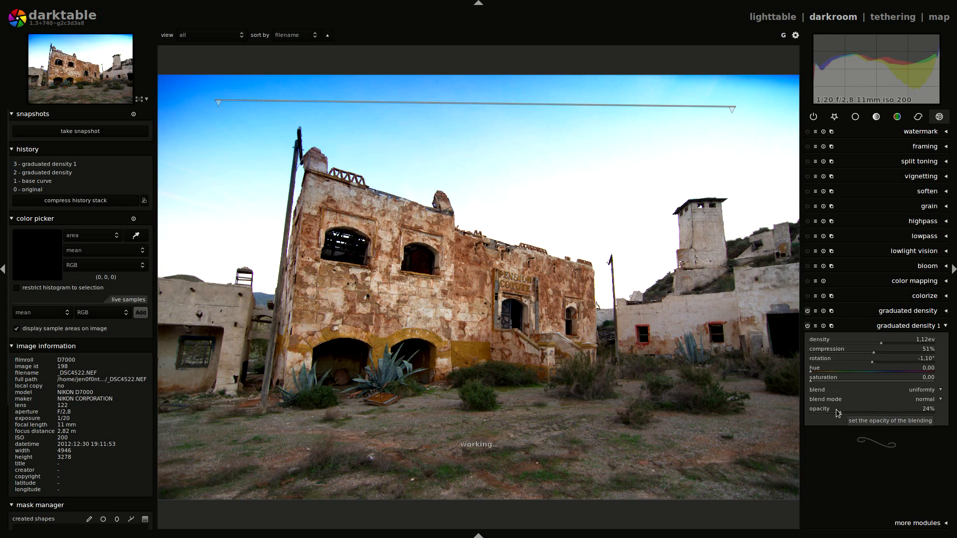
{"action": "left_click", "coordinate": [851, 412]}
{"action": "left_click", "coordinate": [833, 411]}
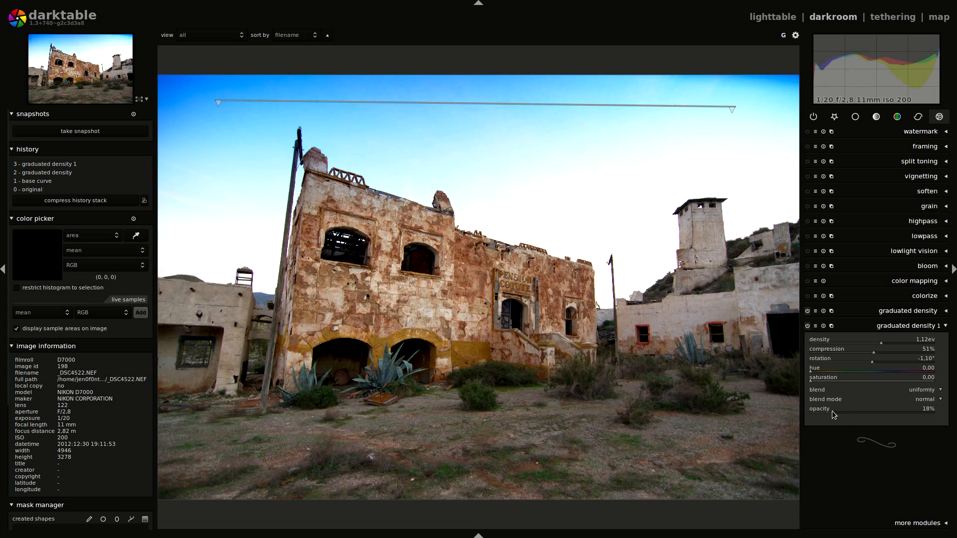
- Delete the second graduated density instance and collapse the remaining one
{"action": "left_click", "coordinate": [909, 326]}
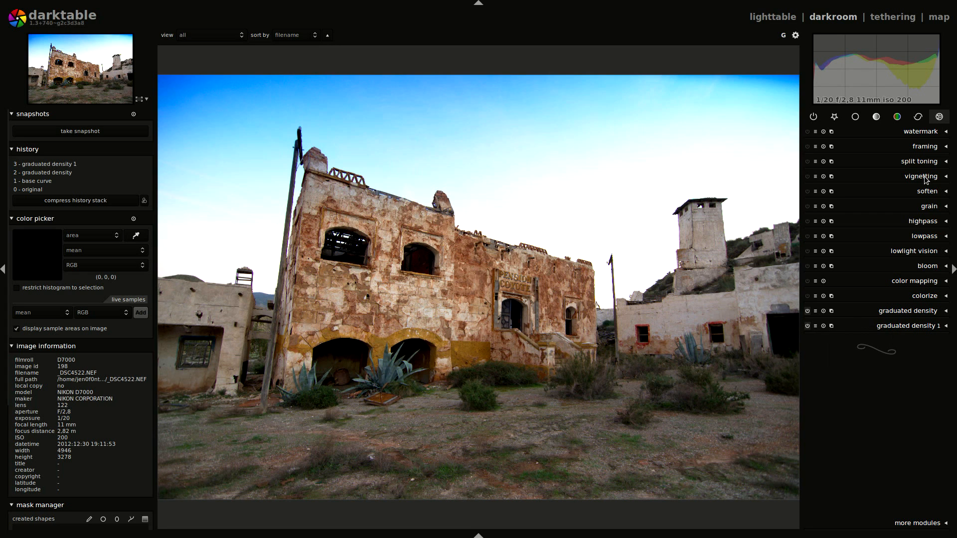
{"action": "left_click", "coordinate": [832, 326]}
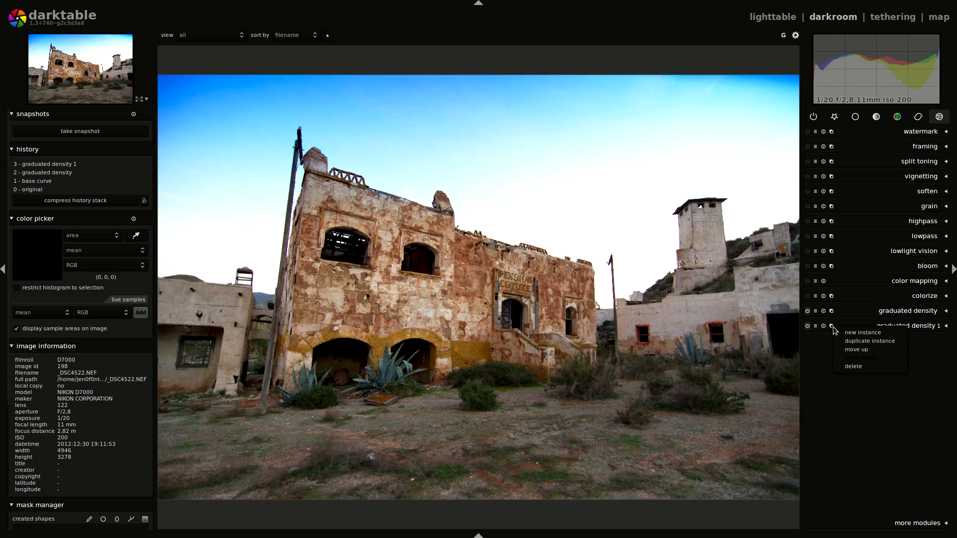
{"action": "left_click", "coordinate": [839, 366]}
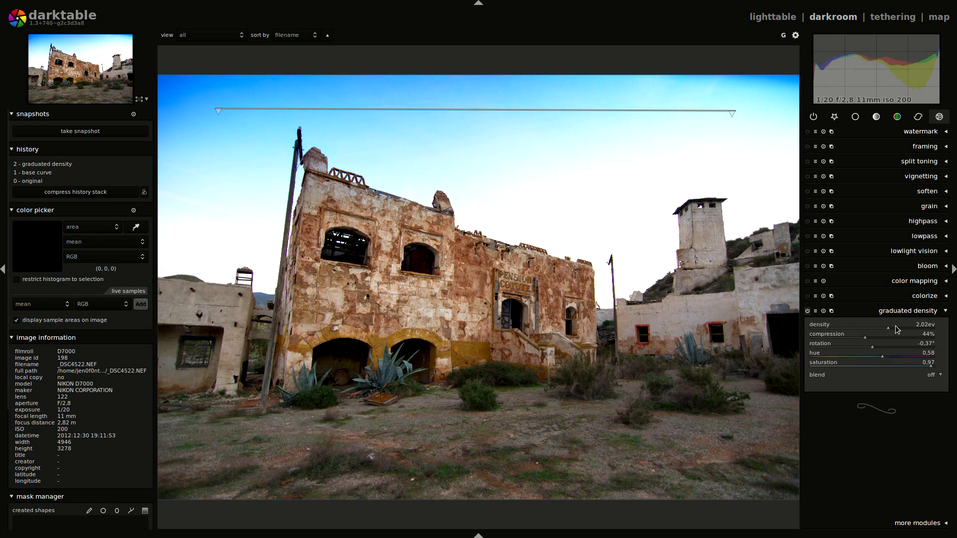
{"action": "left_click", "coordinate": [906, 312]}
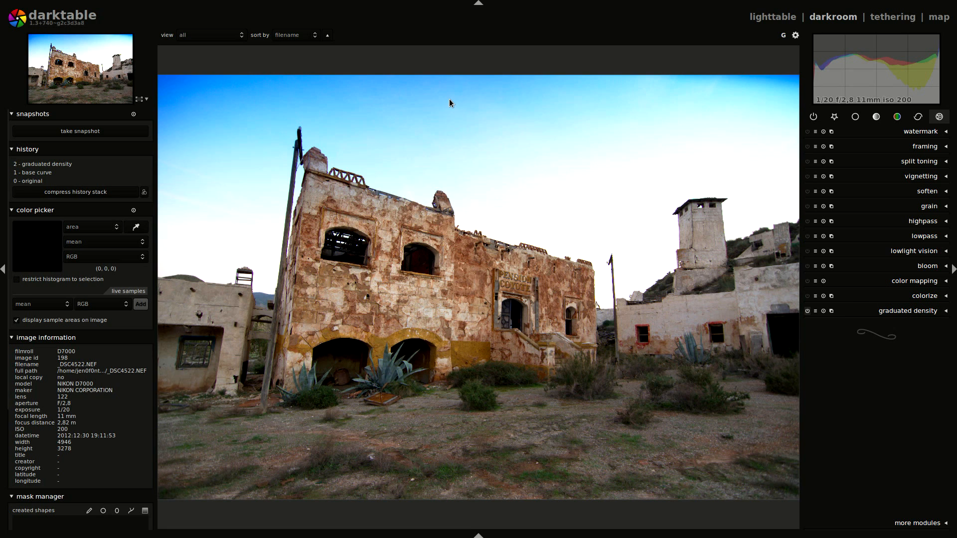
- Enable vignetting and reshape its inner boundary into a wide ellipse with scale about 97.5% and width/height ratio about 1.34
{"action": "left_click", "coordinate": [921, 177]}
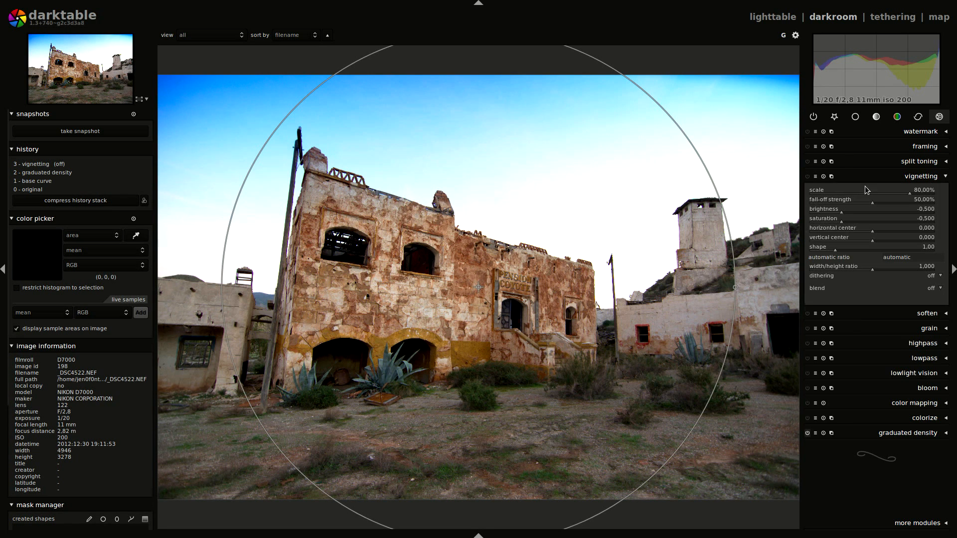
{"action": "left_click", "coordinate": [808, 177]}
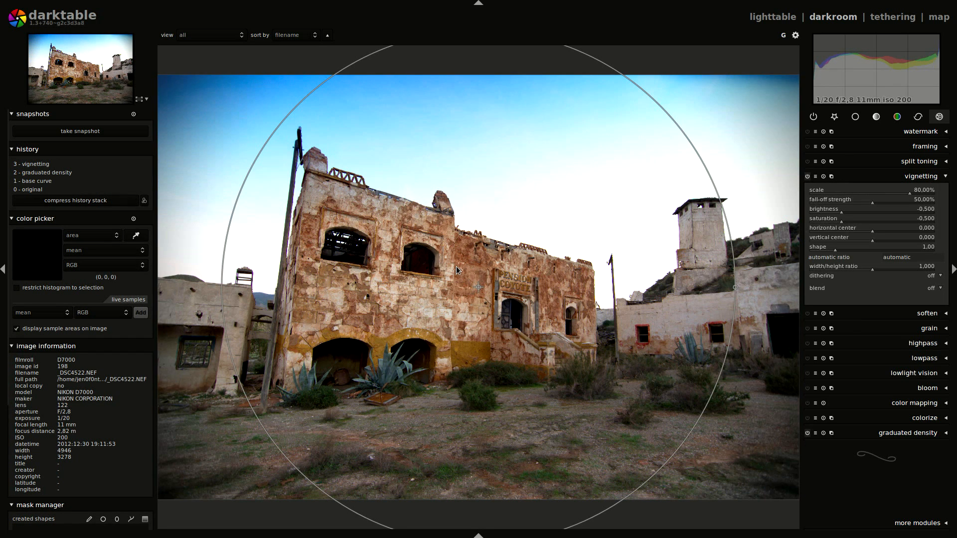
{"action": "scroll", "coordinate": [456, 267], "scroll_direction": "down", "scroll_amount": 3}
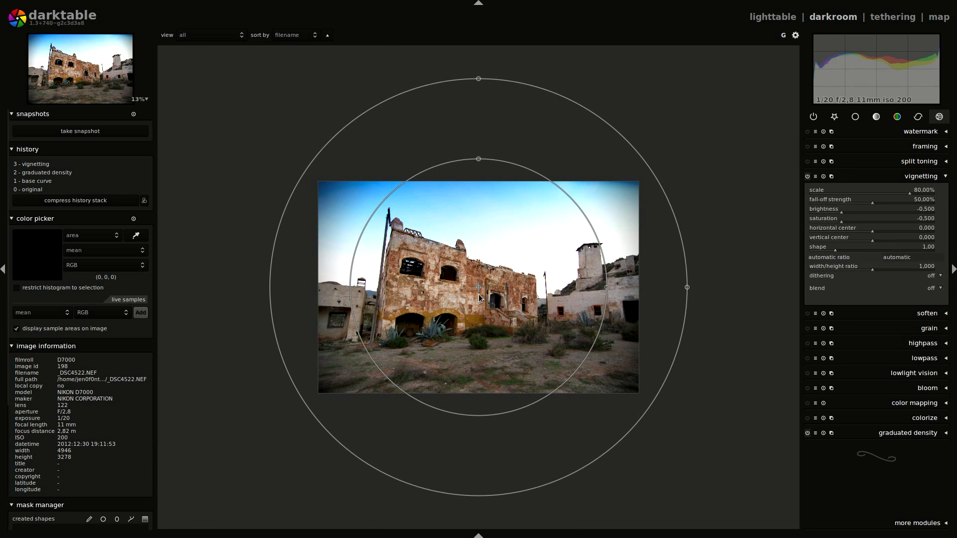
{"action": "left_click_drag", "start_coordinate": [607, 288], "coordinate": [641, 290]}
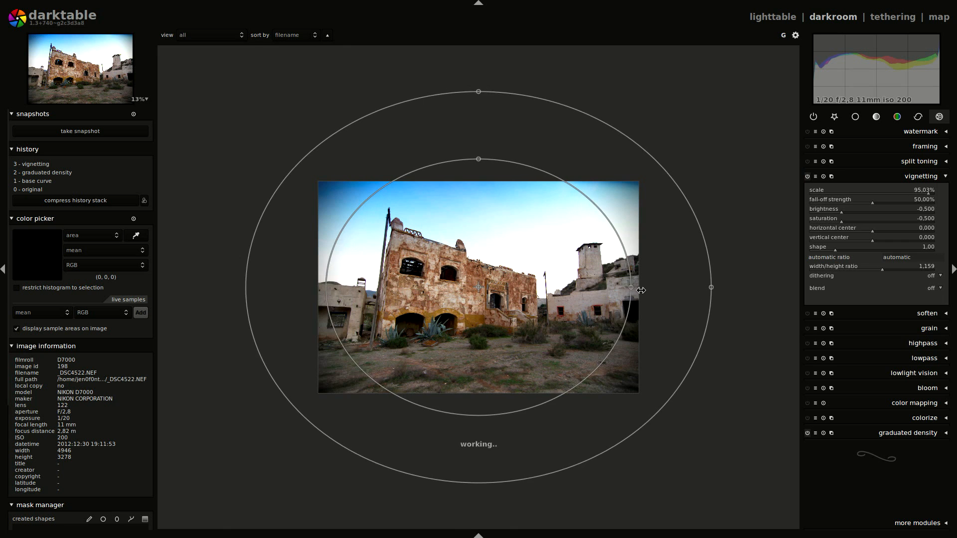
{"action": "left_click_drag", "start_coordinate": [479, 160], "coordinate": [479, 185]}
- Move the vignette's center down to a vertical center of about 0.51 and widen its fall-off strength to 100%
{"action": "left_click_drag", "start_coordinate": [478, 289], "coordinate": [478, 310]}
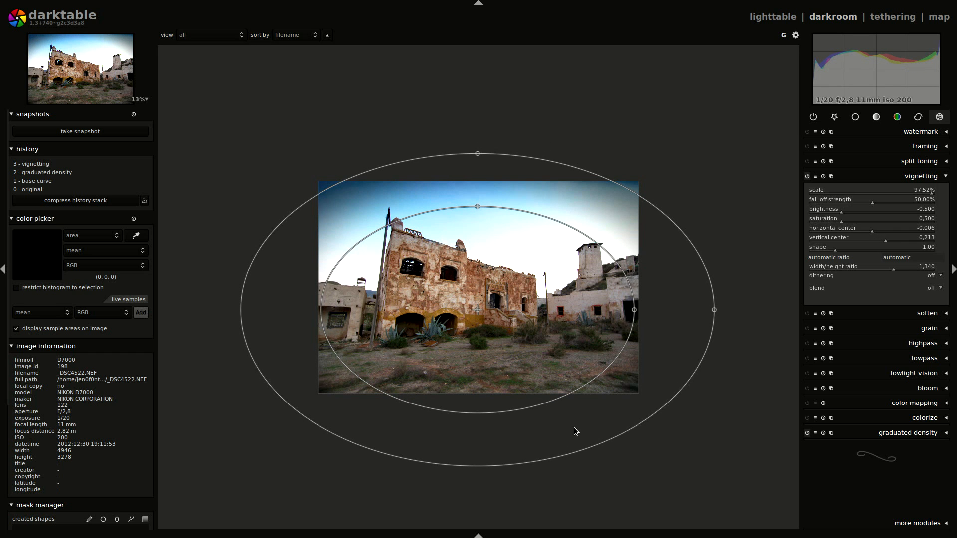
{"action": "left_click_drag", "start_coordinate": [477, 309], "coordinate": [475, 343]}
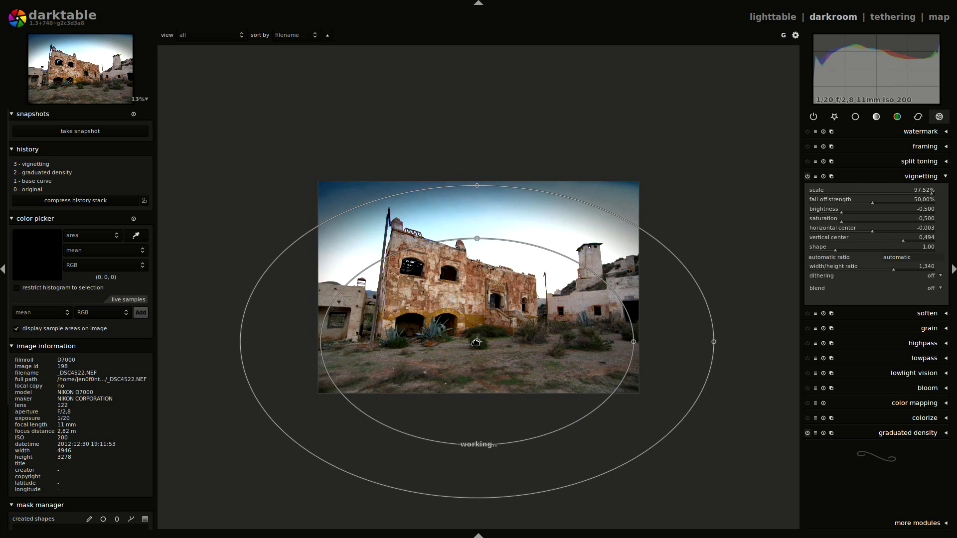
{"action": "left_click_drag", "start_coordinate": [477, 187], "coordinate": [483, 113]}
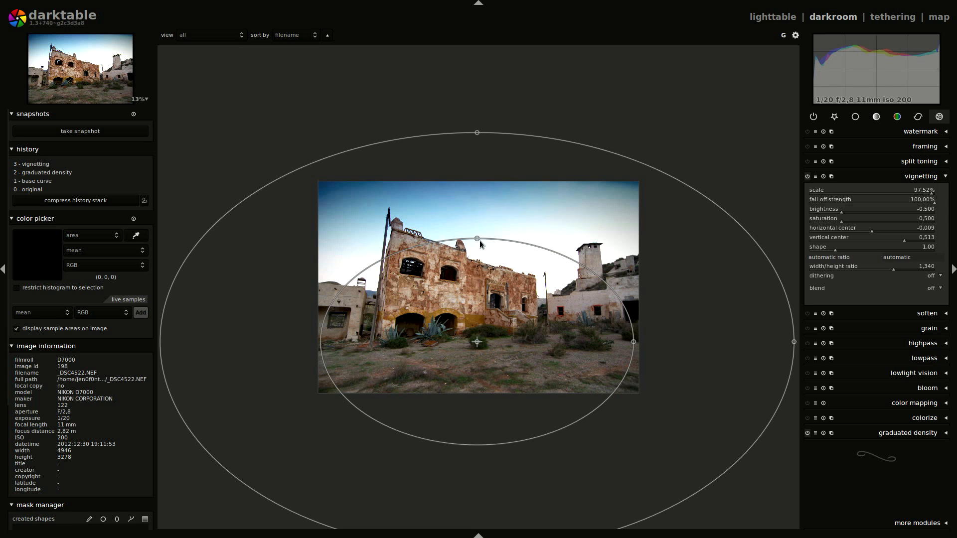
- Refine the vignette to a width/height ratio of about 1.195, saturation 0 and brightness about -0.454
{"action": "left_click_drag", "start_coordinate": [477, 239], "coordinate": [477, 216]}
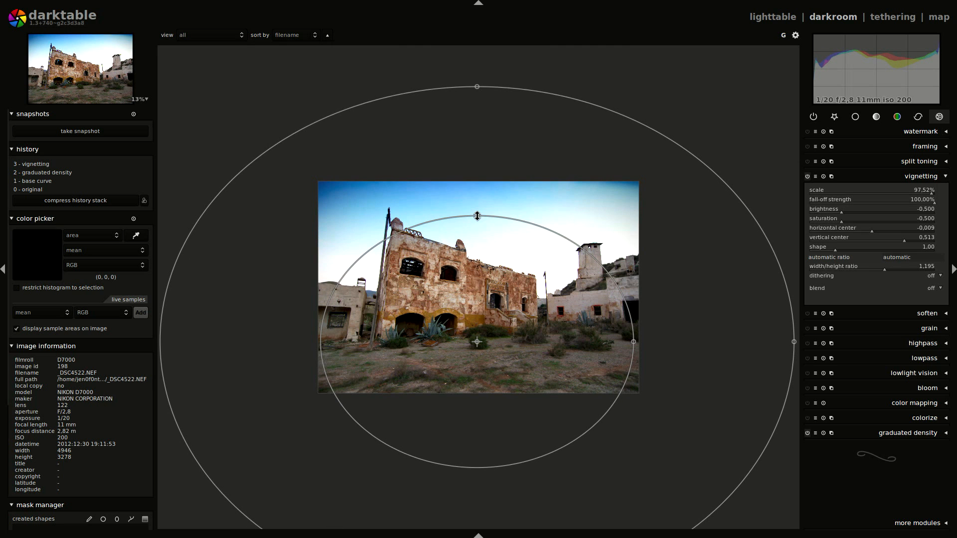
{"action": "right_click", "coordinate": [842, 222]}
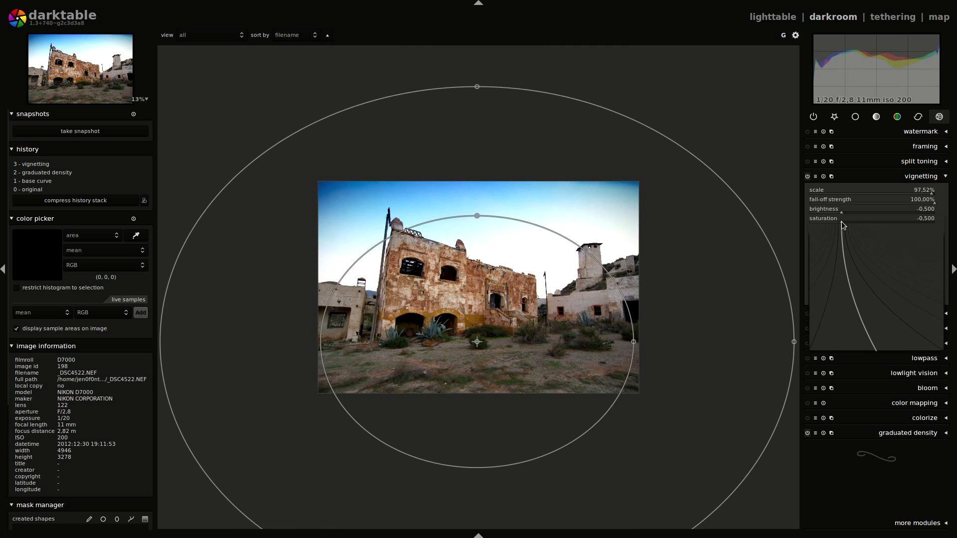
{"action": "type", "text": "0"}
{"action": "key", "text": "Return"}
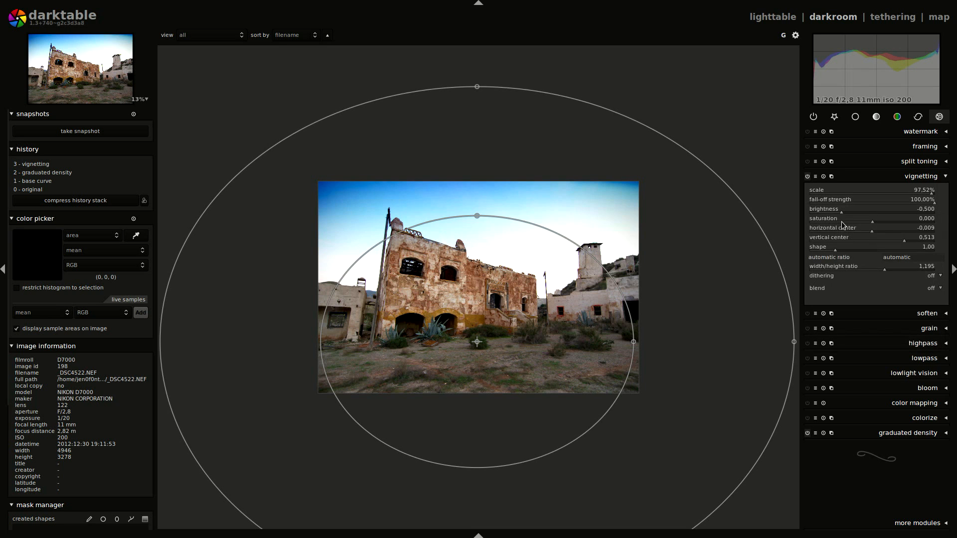
{"action": "mouse_move", "coordinate": [841, 213]}
{"action": "left_mouse_down"}
{"action": "mouse_move", "coordinate": [817, 214]}
{"action": "mouse_move", "coordinate": [847, 214]}
{"action": "left_mouse_up"}
{"action": "left_click", "coordinate": [916, 177]}
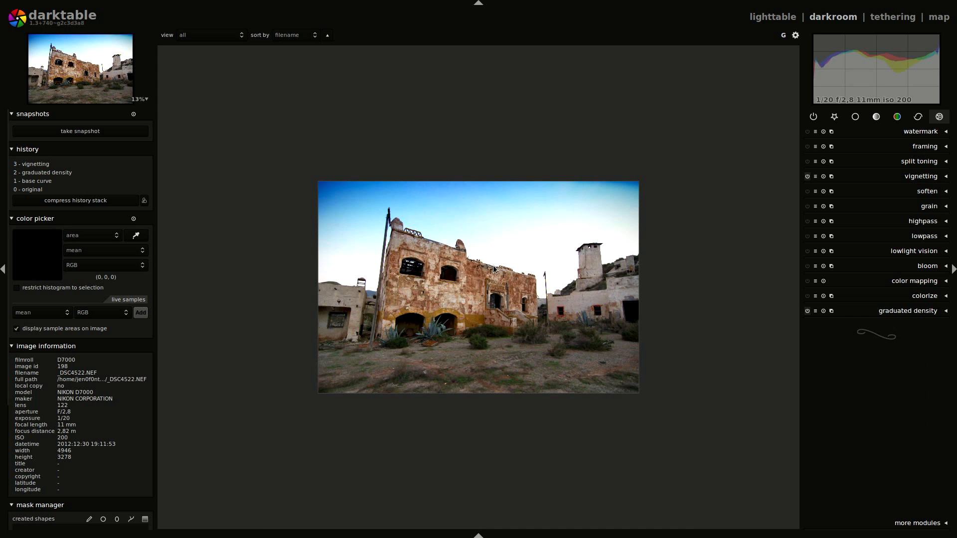
- Apply the med contrast preset of the tone curve to the photo
{"action": "scroll", "coordinate": [477, 276], "scroll_direction": "up", "scroll_amount": 4}
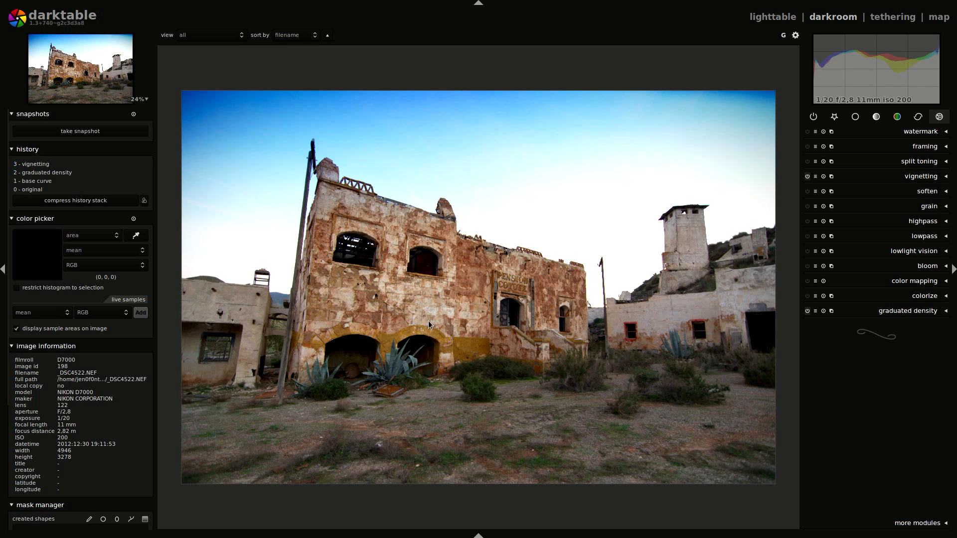
{"action": "left_click", "coordinate": [899, 118]}
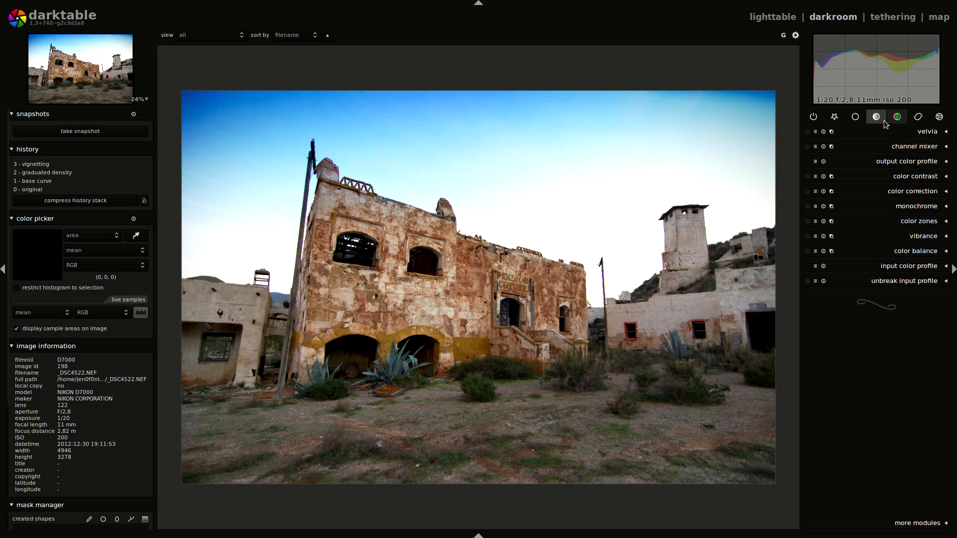
{"action": "left_click", "coordinate": [877, 117]}
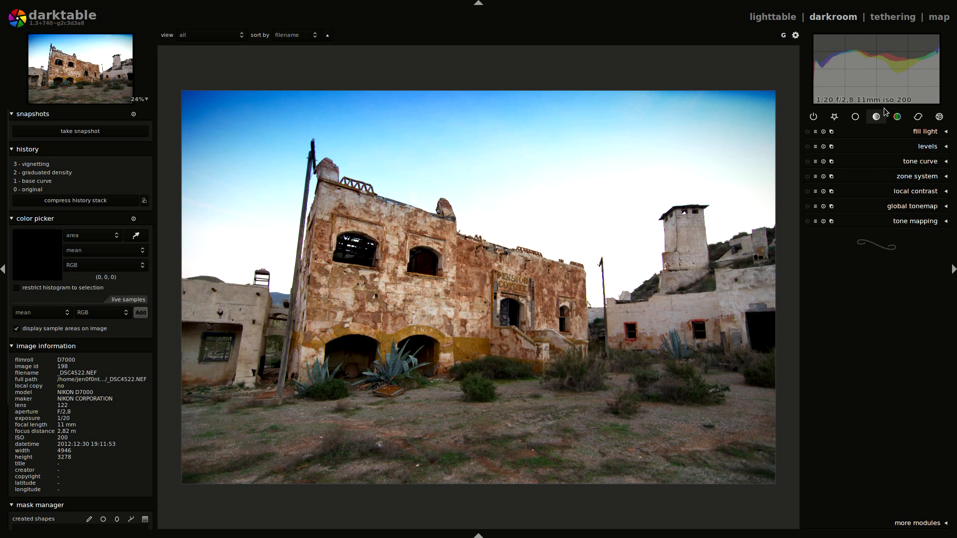
{"action": "left_click", "coordinate": [817, 162]}
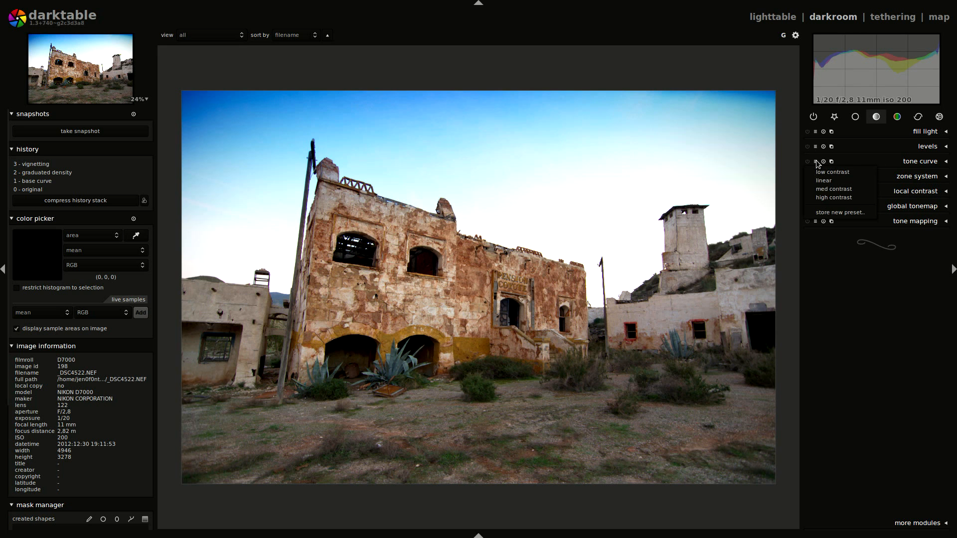
{"action": "left_click", "coordinate": [824, 189]}
- Enable velvia and raise its strength above the default to boost the photo's colors
{"action": "left_click", "coordinate": [898, 116]}
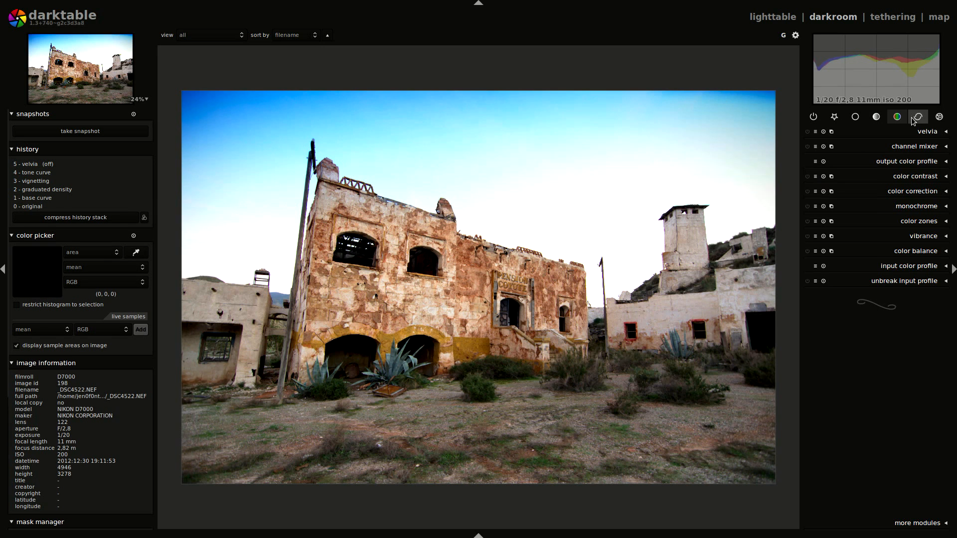
{"action": "left_click", "coordinate": [808, 132]}
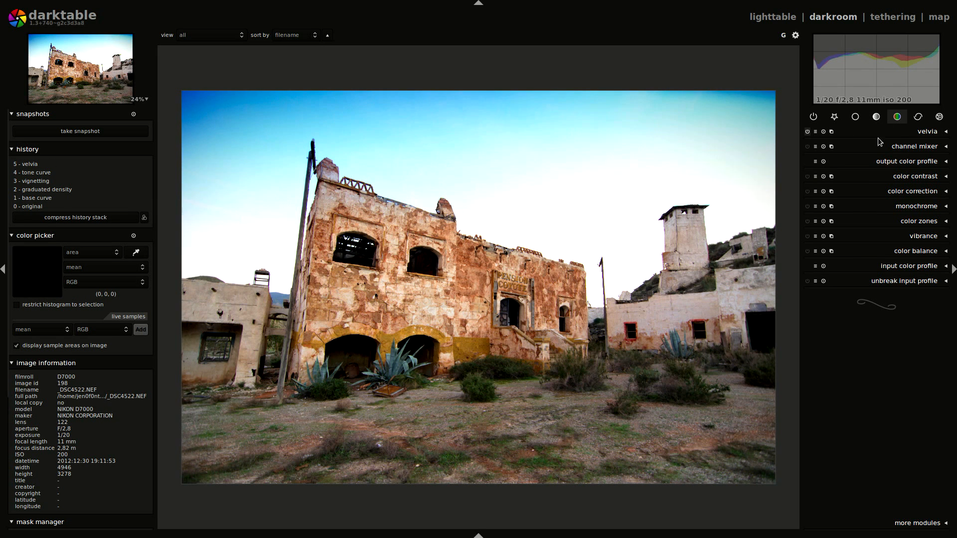
{"action": "left_click", "coordinate": [922, 134]}
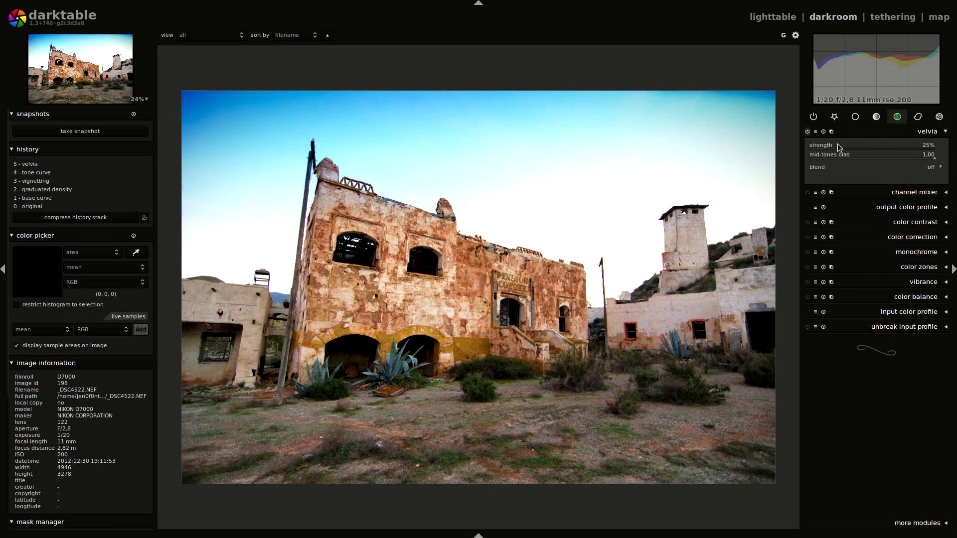
{"action": "scroll", "coordinate": [845, 147], "scroll_direction": "down", "scroll_amount": 1}
- Apply one of the equalizer's presets to the photo and collapse the module
{"action": "left_click", "coordinate": [933, 162]}
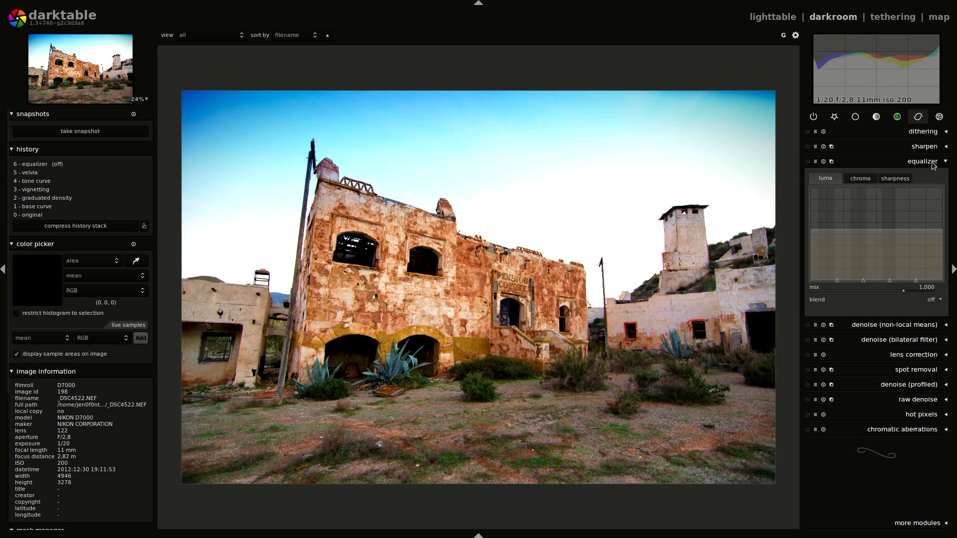
{"action": "left_click", "coordinate": [816, 161]}
{"action": "left_click", "coordinate": [822, 257]}
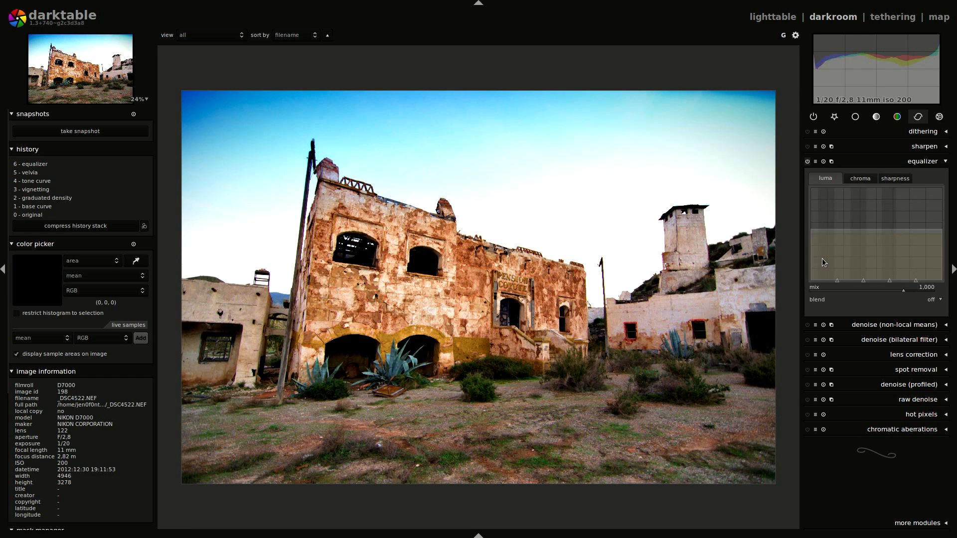
{"action": "left_click", "coordinate": [922, 161]}
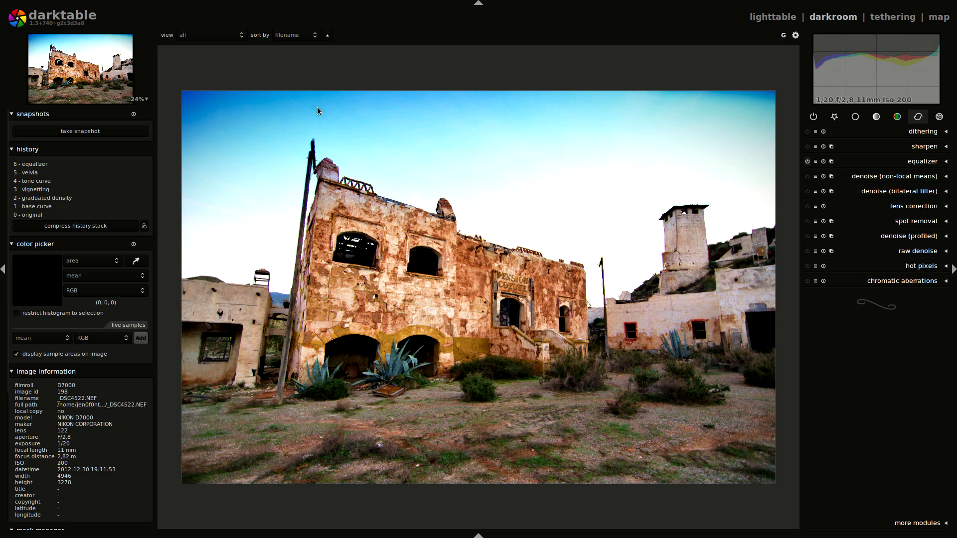
- Reopen vignetting, raise the vignette's center slightly and flatten its ellipse to a width/height ratio of about 1.368
{"action": "left_click", "coordinate": [940, 116]}
{"action": "left_click", "coordinate": [922, 176]}
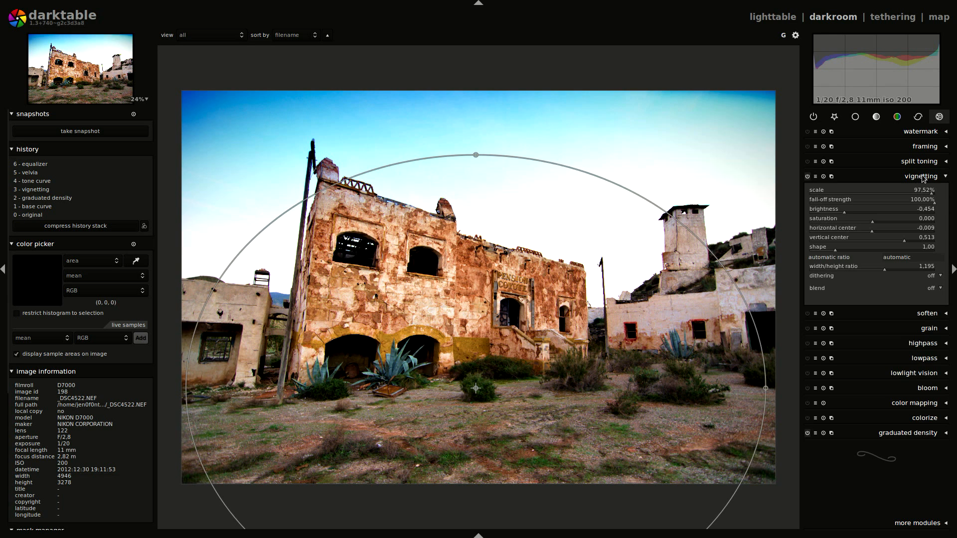
{"action": "left_click_drag", "start_coordinate": [474, 388], "coordinate": [469, 359]}
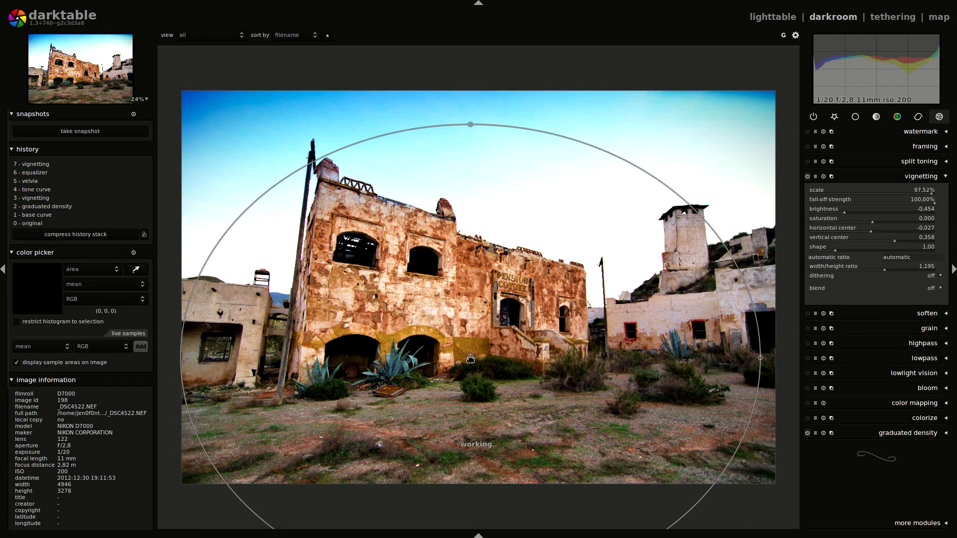
{"action": "left_click_drag", "start_coordinate": [470, 143], "coordinate": [473, 185]}
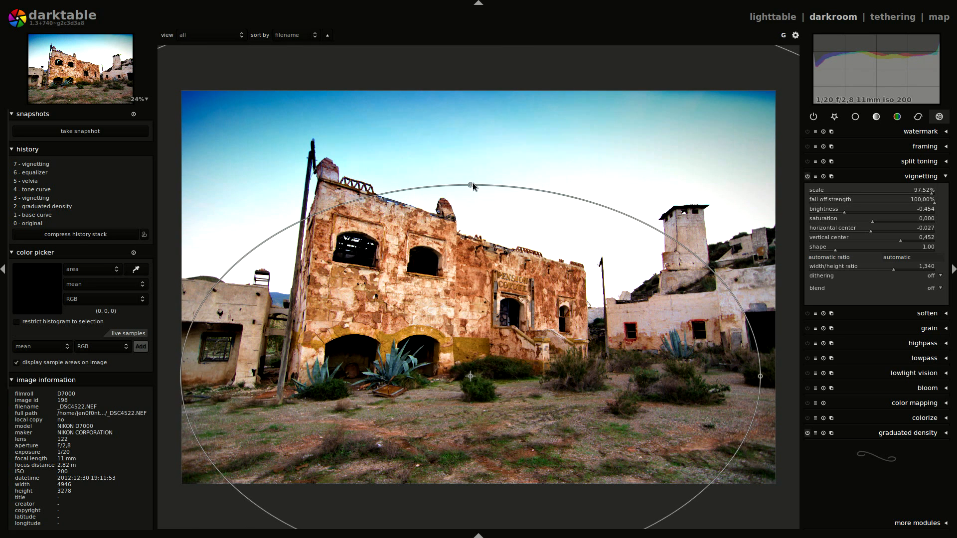
{"action": "mouse_move", "coordinate": [470, 184]}
{"action": "left_mouse_down"}
{"action": "mouse_move", "coordinate": [472, 202]}
{"action": "mouse_move", "coordinate": [471, 193]}
{"action": "left_mouse_up"}
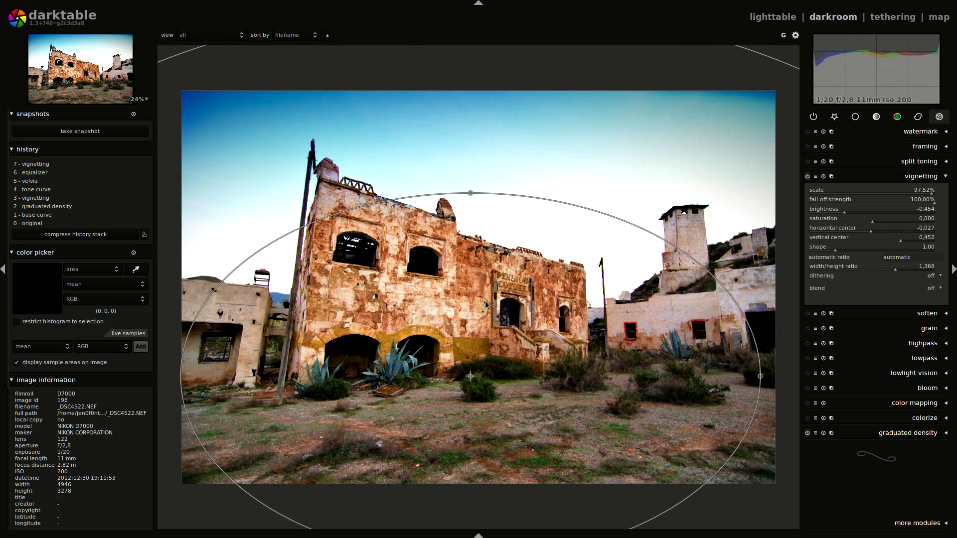
{"action": "mouse_move", "coordinate": [471, 377]}
{"action": "left_mouse_down"}
{"action": "mouse_move", "coordinate": [470, 354]}
{"action": "mouse_move", "coordinate": [471, 367]}
{"action": "left_mouse_up"}
{"action": "left_click", "coordinate": [470, 376]}
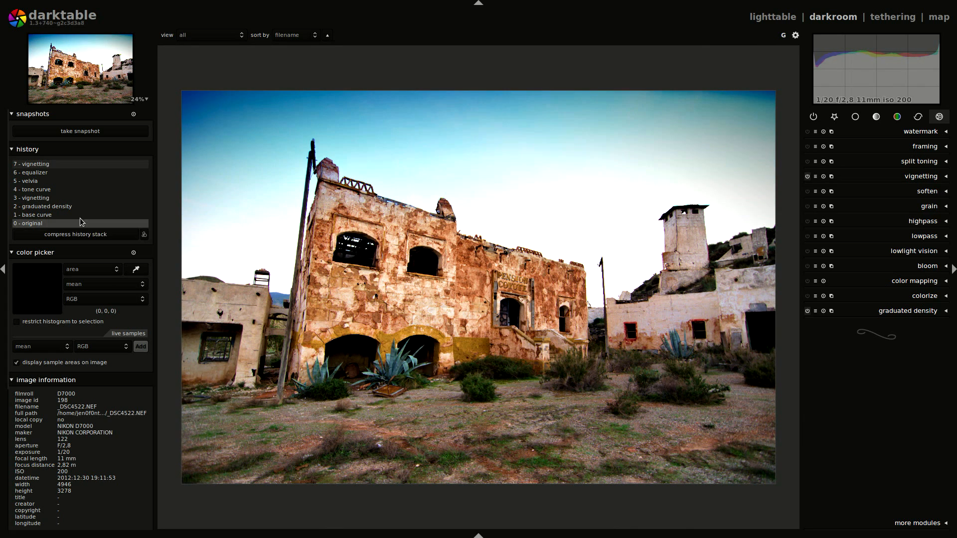
- Compare the photo at each editing stage in the history, from base curve up to the final vignetting
{"action": "left_click", "coordinate": [79, 215]}
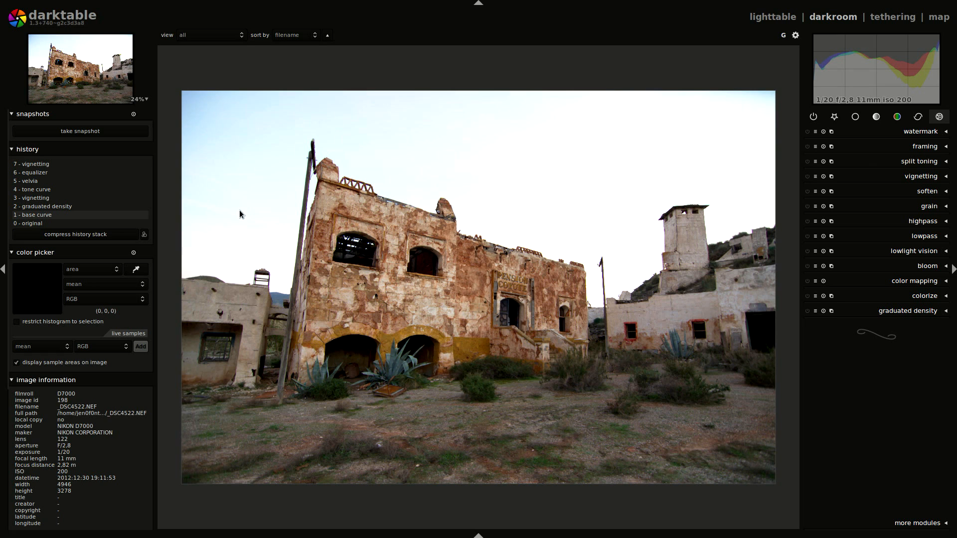
{"action": "left_click", "coordinate": [32, 208]}
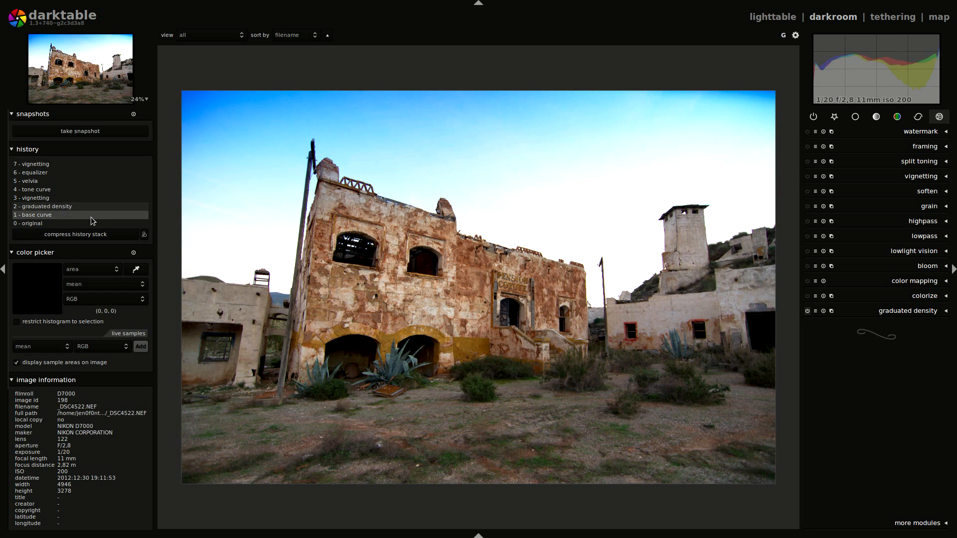
{"action": "left_click", "coordinate": [55, 197]}
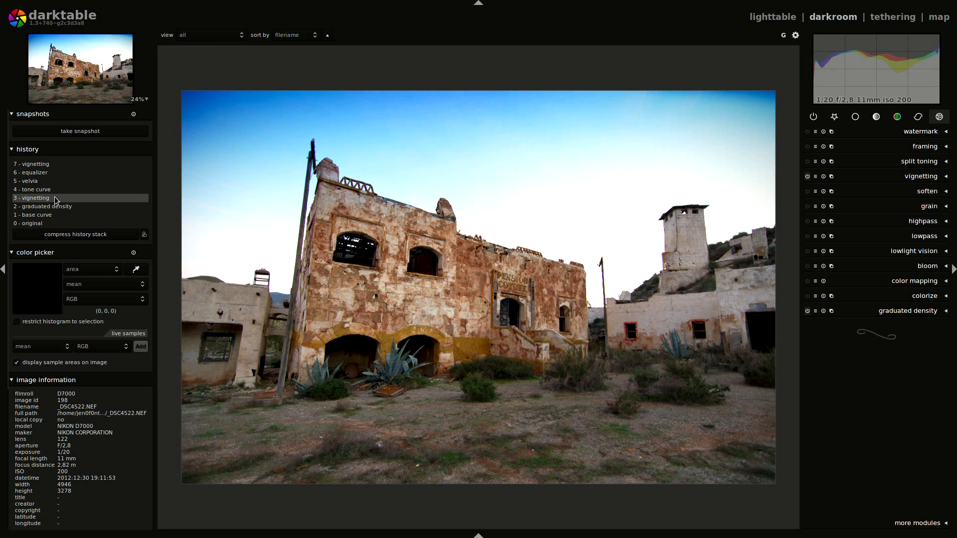
{"action": "left_click", "coordinate": [47, 190]}
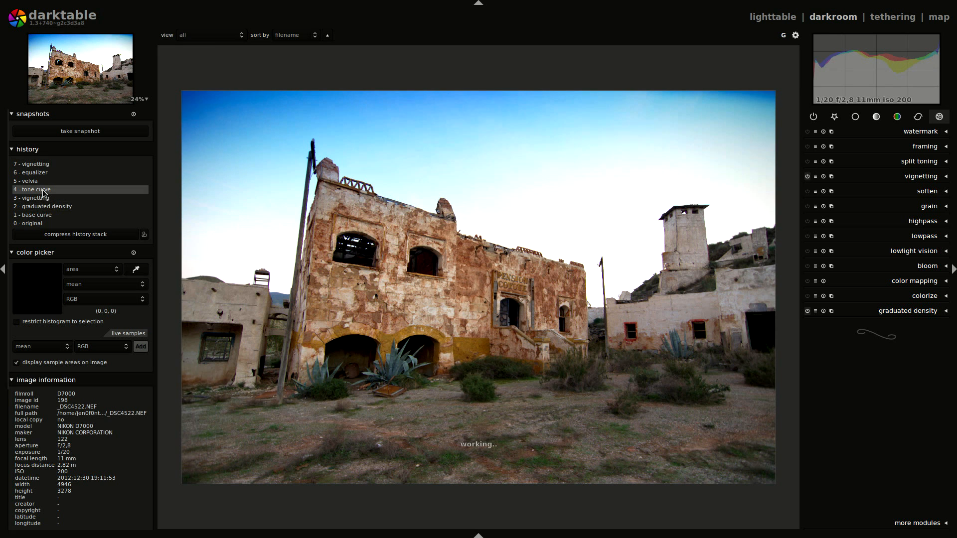
{"action": "left_click", "coordinate": [38, 183]}
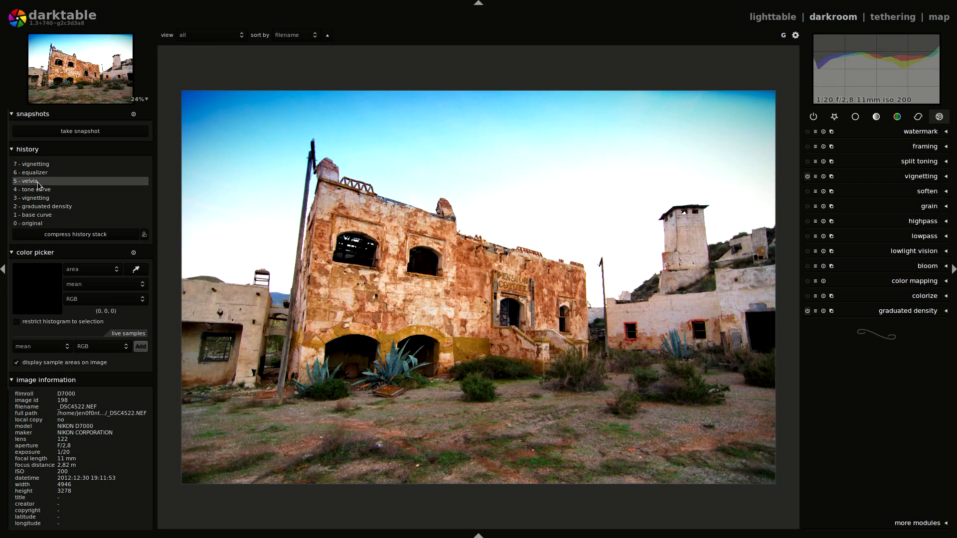
{"action": "left_click", "coordinate": [39, 173]}
{"action": "left_click", "coordinate": [43, 166]}
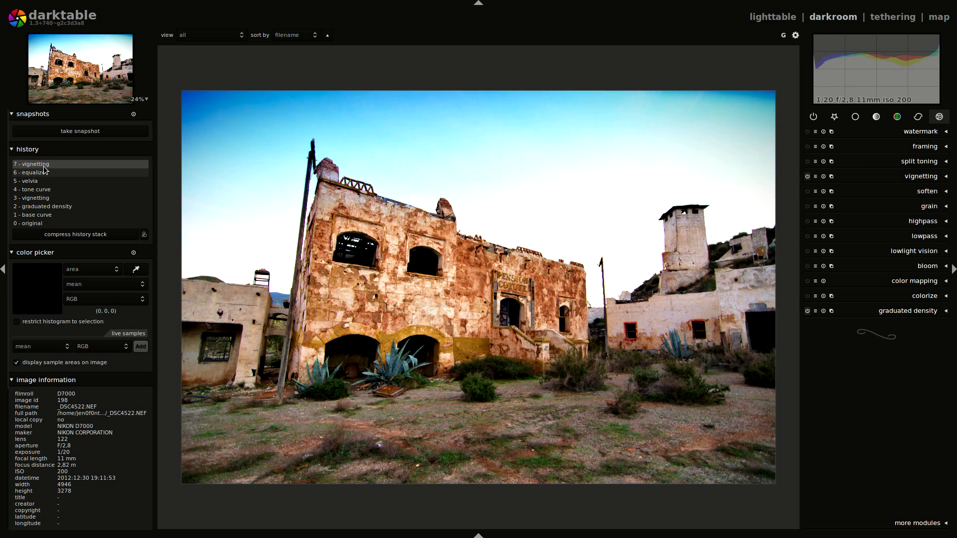